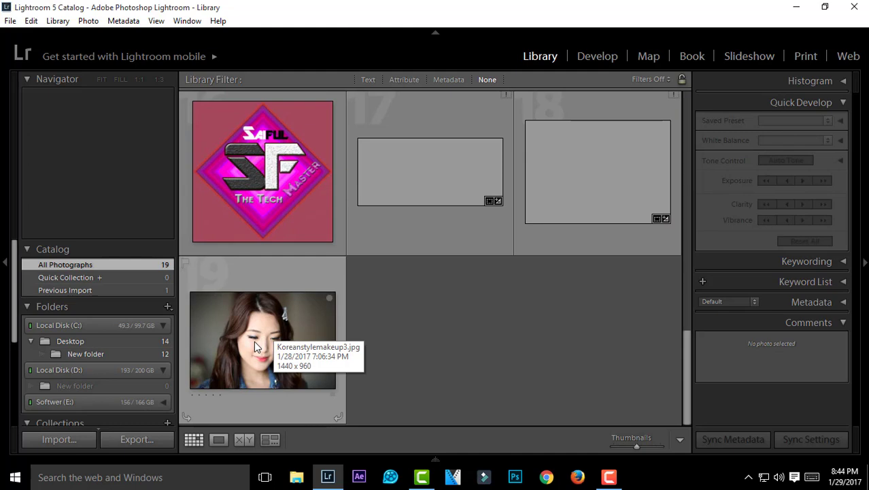
# - Open Koreanstylemakeup3.jpg for developing and activate the Adjustment Brush with the Color effect
pyautogui.doubleClick(259, 335)
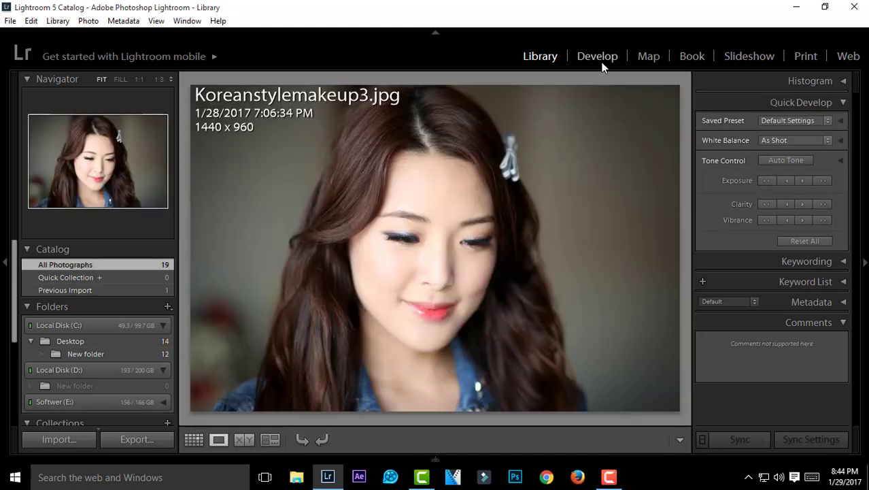
pyautogui.click(597, 60)
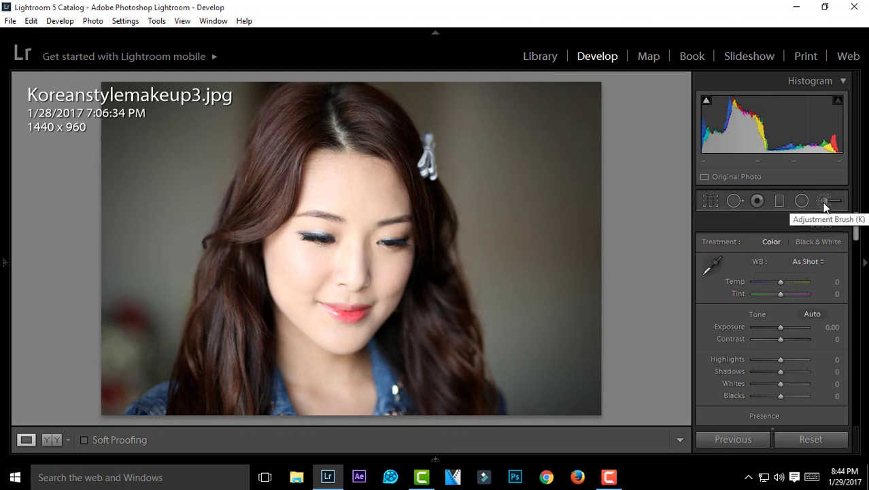
pyautogui.click(824, 203)
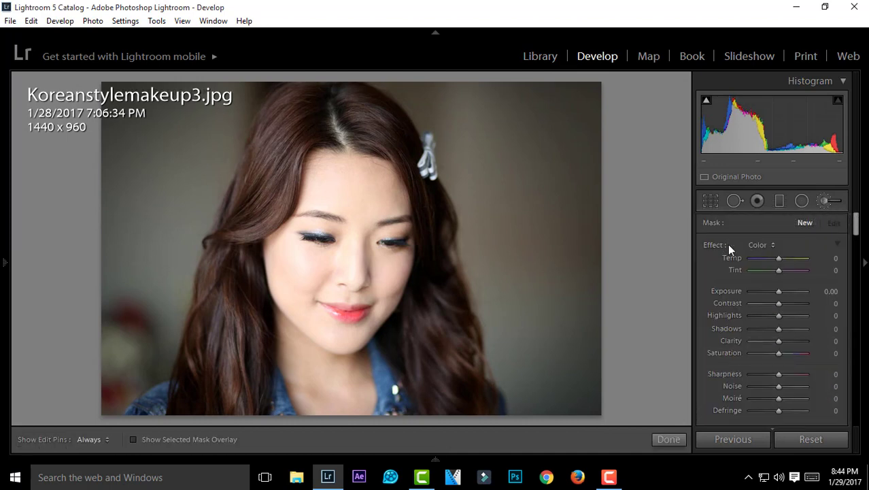
pyautogui.click(772, 246)
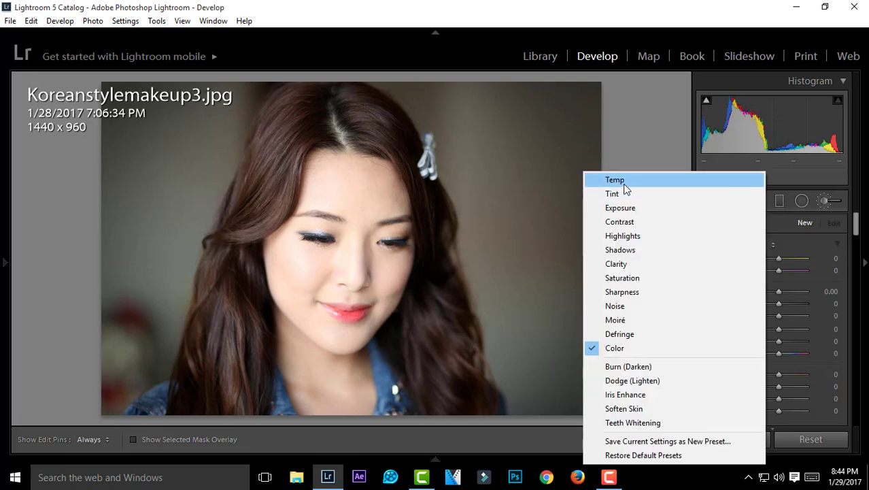
pyautogui.click(635, 349)
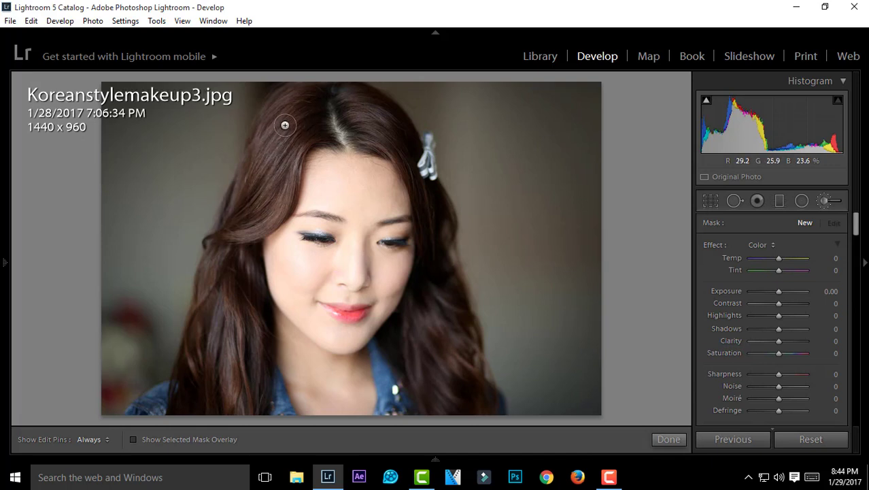
# - Paint the purple color adjustment over all of the woman's hair, including the parting and the long strands on both sides
pyautogui.press('h')
pyautogui.moveTo(295, 113)
pyautogui.mouseDown()
pyautogui.moveTo(267, 170)
pyautogui.moveTo(304, 140)
pyautogui.moveTo(270, 197)
pyautogui.moveTo(278, 183)
pyautogui.moveTo(246, 216)
pyautogui.moveTo(278, 200)
pyautogui.moveTo(249, 220)
pyautogui.moveTo(242, 216)
pyautogui.moveTo(299, 124)
pyautogui.mouseUp()
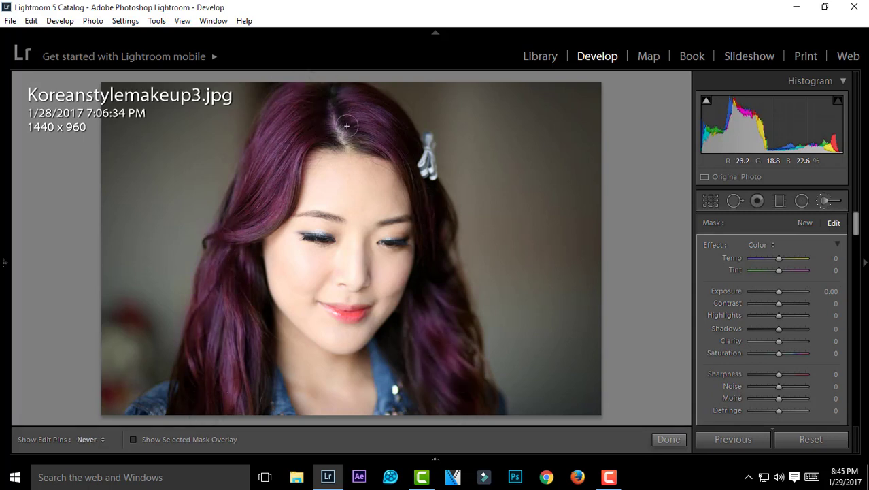
pyautogui.moveTo(5, 262)
pyautogui.press('h')
pyautogui.click(143, 80)
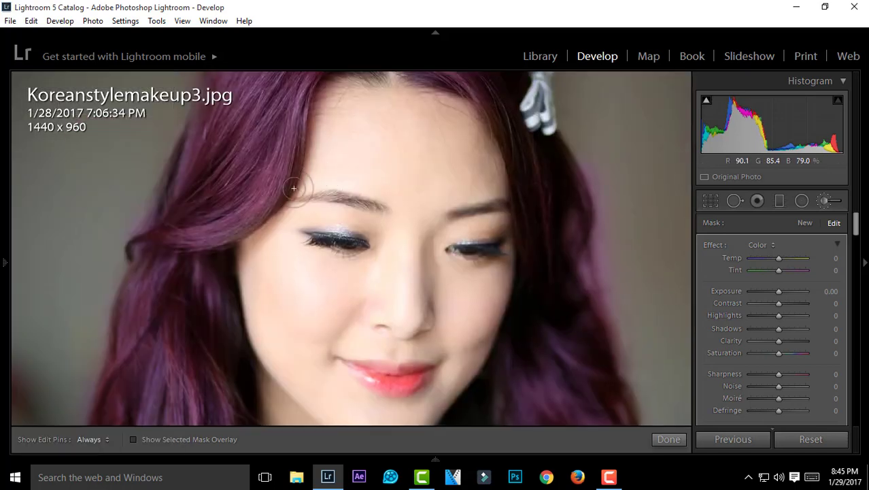
pyautogui.moveTo(295, 188); pyautogui.dragTo(352, 223)
pyautogui.moveTo(372, 399); pyautogui.dragTo(410, 169)
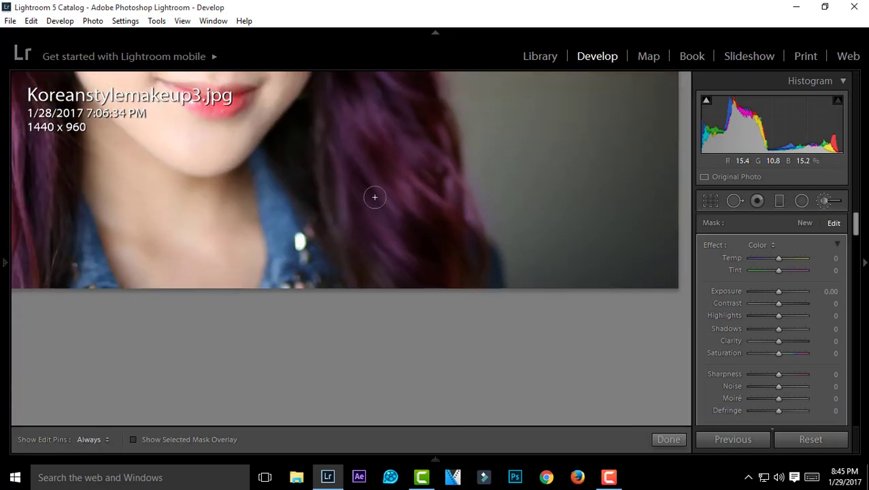
pyautogui.moveTo(112, 296); pyautogui.dragTo(356, 284)
pyautogui.moveTo(206, 210); pyautogui.dragTo(228, 320)
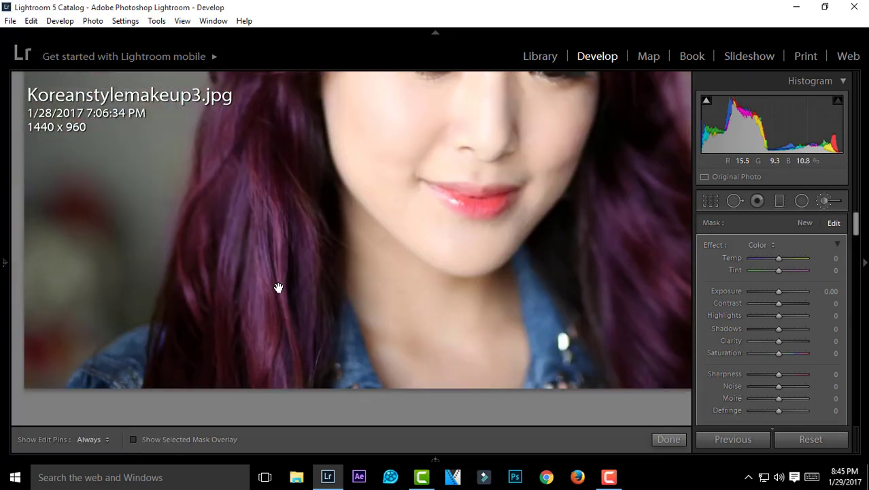
pyautogui.moveTo(276, 272); pyautogui.dragTo(250, 417)
pyautogui.moveTo(279, 85); pyautogui.dragTo(186, 305)
# - Erase the purple spill from the background beside the hair with a size 9.0 eraser at feather 100 and flow 100
pyautogui.moveTo(856, 225); pyautogui.dragTo(855, 246)
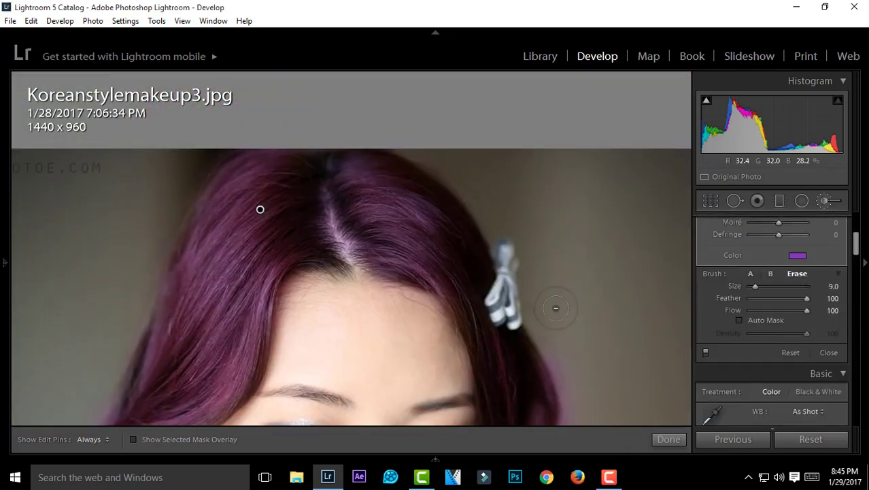
pyautogui.press('h')
pyautogui.moveTo(478, 298); pyautogui.dragTo(359, 106)
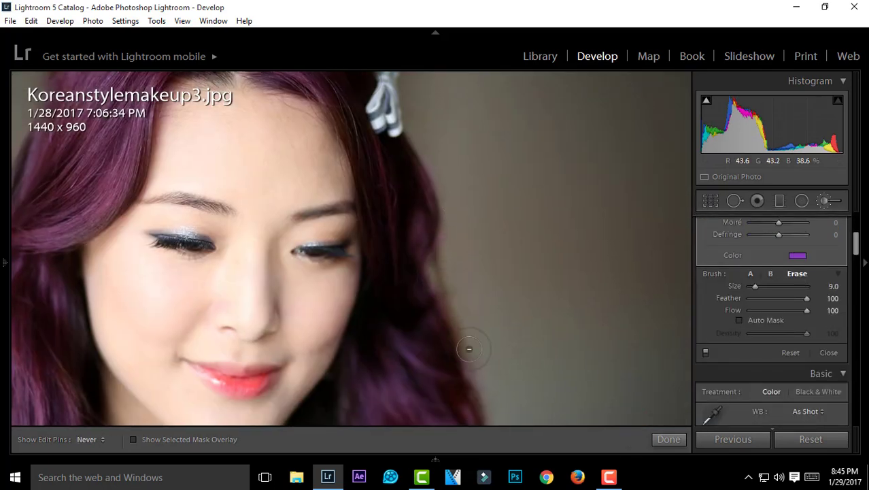
pyautogui.moveTo(393, 330); pyautogui.dragTo(350, 136)
pyautogui.press('h')
pyautogui.moveTo(153, 282); pyautogui.dragTo(361, 378)
pyautogui.moveTo(326, 122); pyautogui.dragTo(288, 371)
pyautogui.moveTo(2, 240)
pyautogui.click(102, 79)
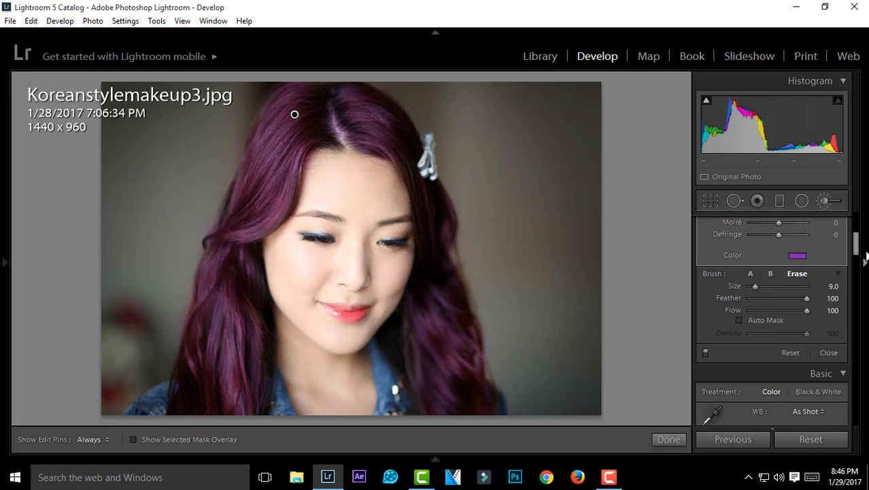
# - Try green, red and yellow-green hair tints, and settle on purple with hue 276 and saturation 50% as the adjustment color
pyautogui.moveTo(855, 253); pyautogui.dragTo(857, 219)
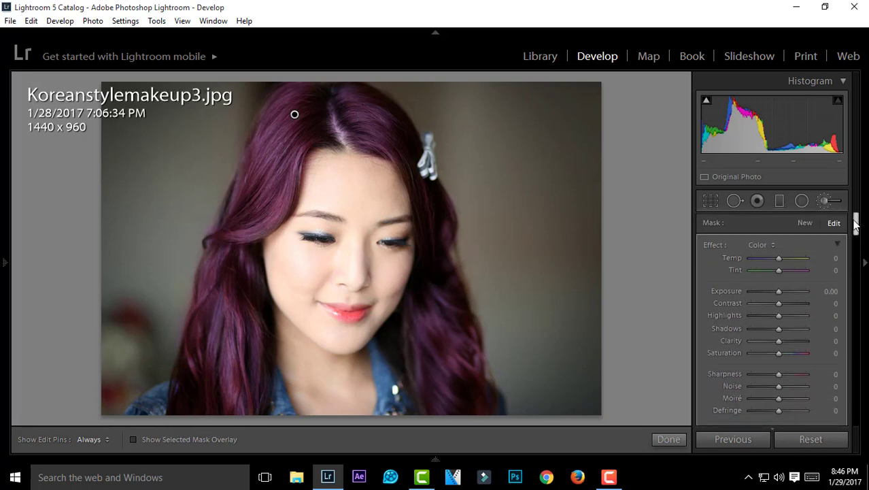
pyautogui.moveTo(856, 219); pyautogui.dragTo(856, 231)
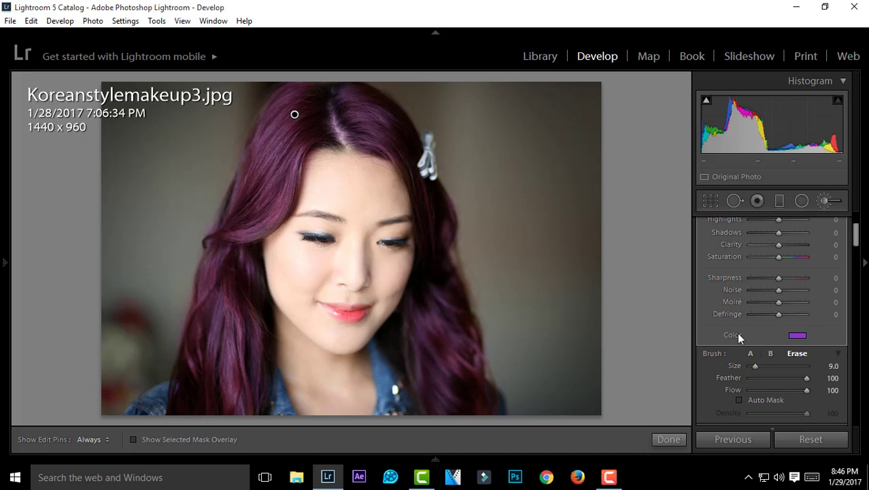
pyautogui.click(797, 336)
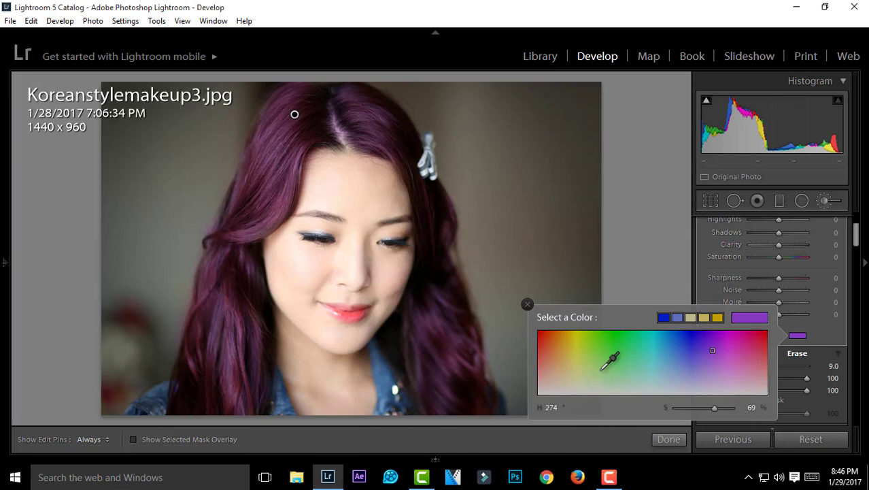
pyautogui.click(618, 352)
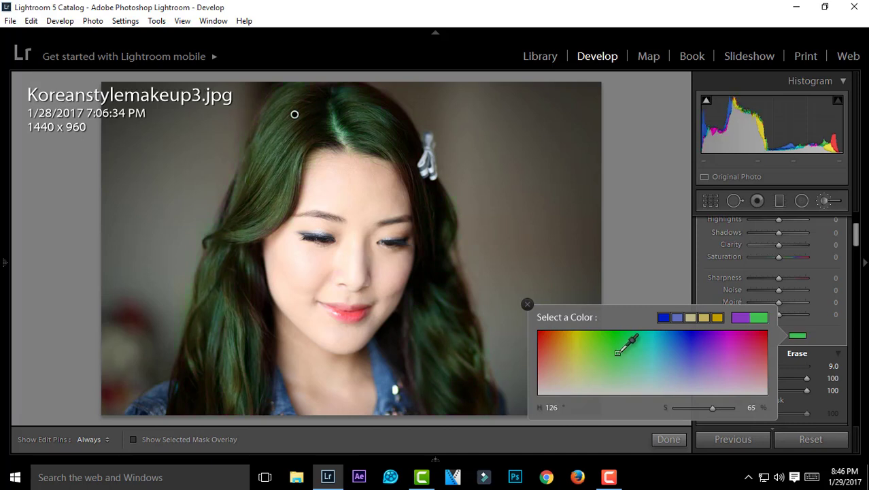
pyautogui.click(763, 341)
pyautogui.click(542, 342)
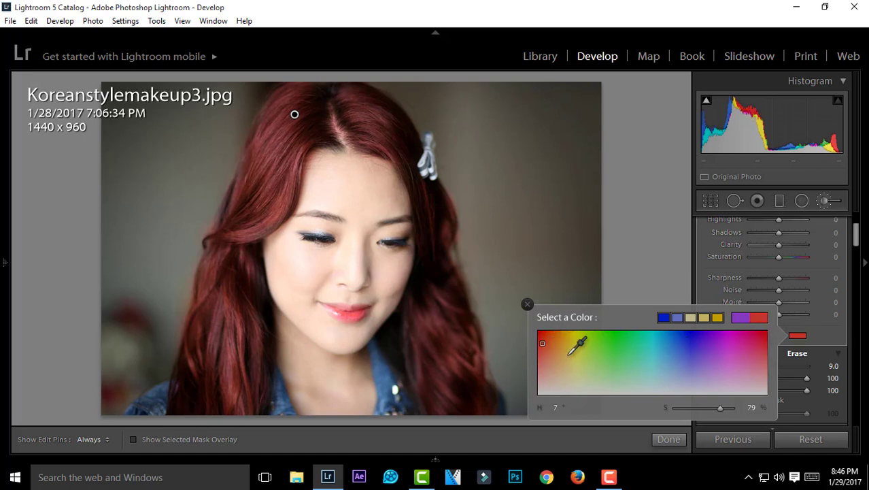
pyautogui.moveTo(570, 351)
pyautogui.mouseDown()
pyautogui.moveTo(550, 350)
pyautogui.moveTo(572, 349)
pyautogui.mouseUp()
pyautogui.click(589, 373)
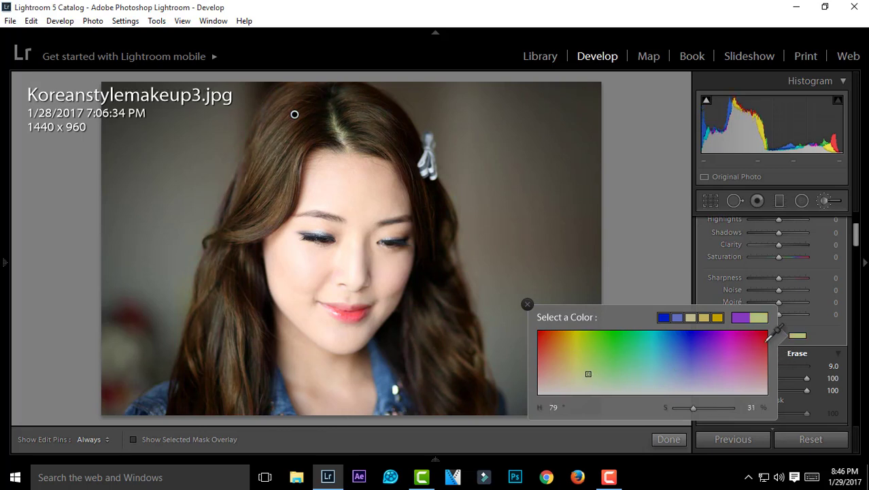
pyautogui.click(714, 361)
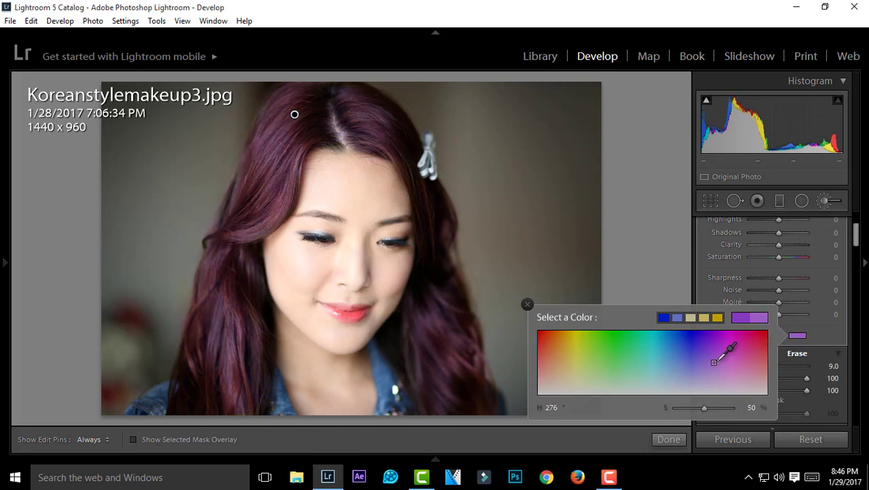
pyautogui.click(814, 333)
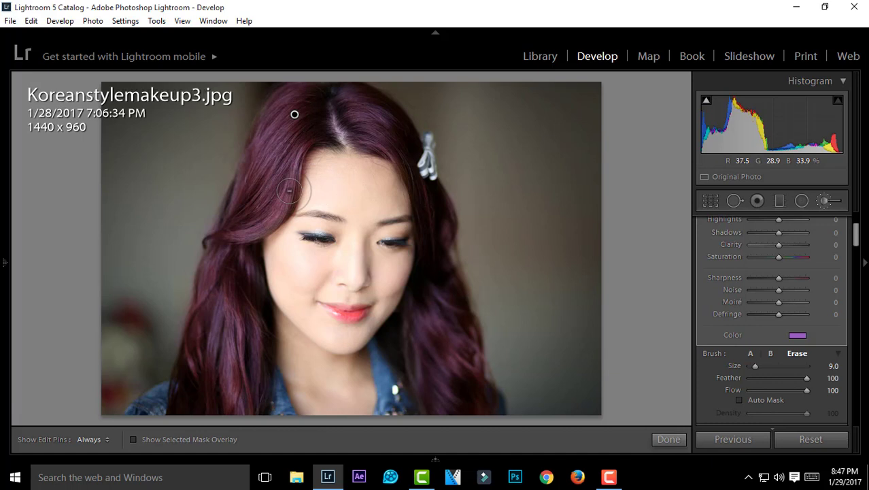
# - Set the hair adjustment's Clarity to -29, Sharpness to 13 and Noise to -26
pyautogui.scroll(1, 788, 286)
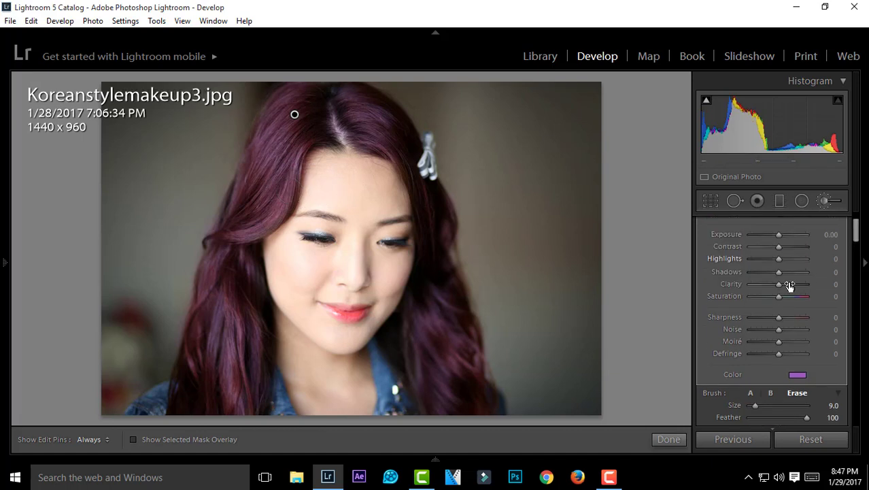
pyautogui.moveTo(777, 283); pyautogui.dragTo(770, 287)
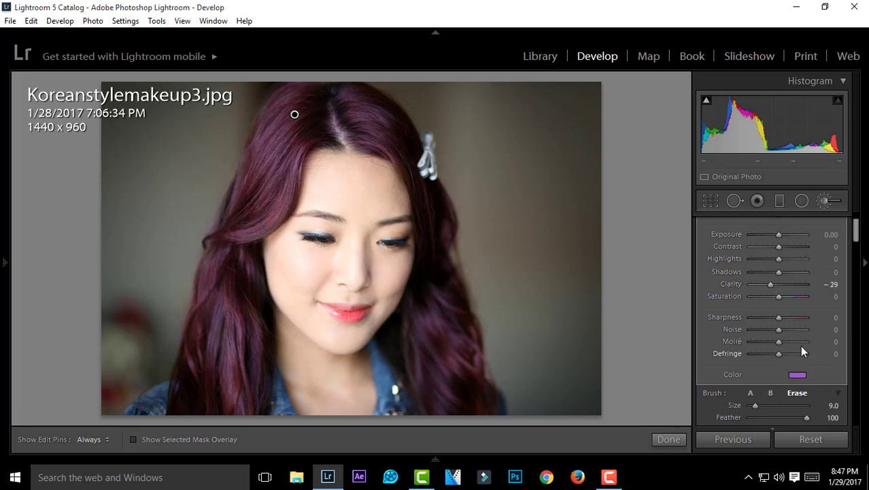
pyautogui.moveTo(779, 318)
pyautogui.mouseDown()
pyautogui.moveTo(787, 319)
pyautogui.moveTo(768, 329)
pyautogui.mouseUp()
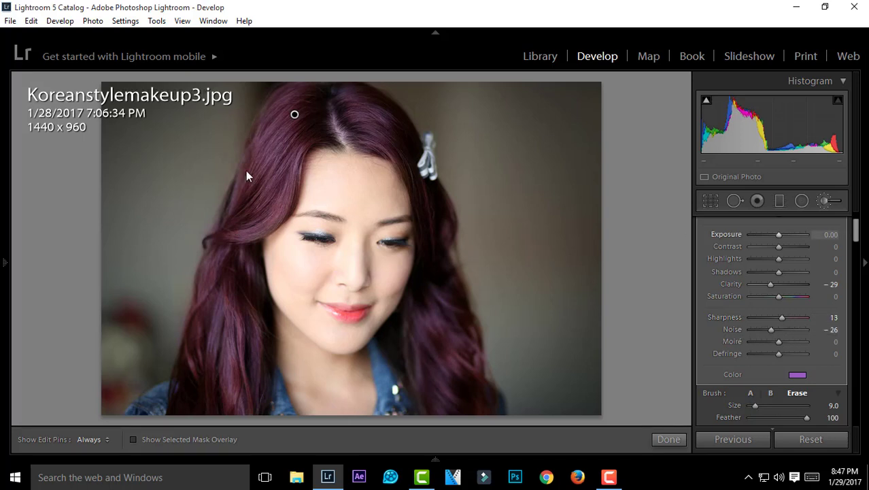
# - Inspect the hair at 1:1 and set the hair adjustment's Contrast to 10 and Highlights to -17
pyautogui.moveTo(2, 262)
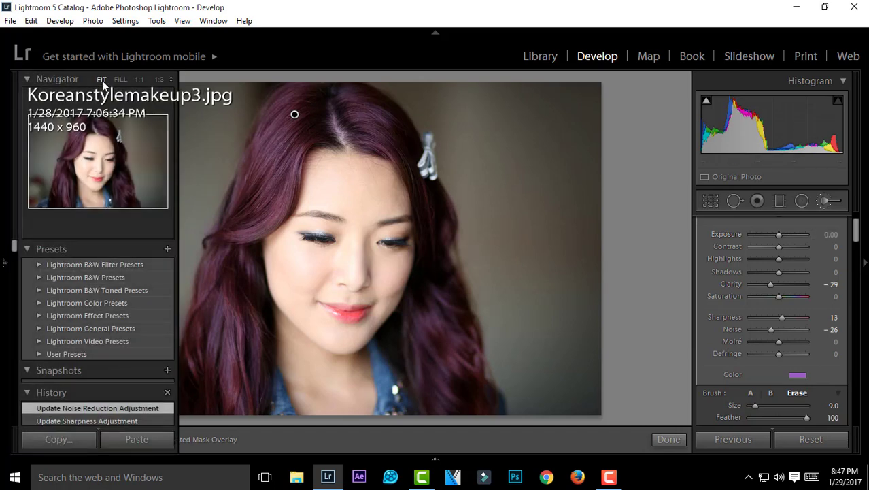
pyautogui.click(140, 79)
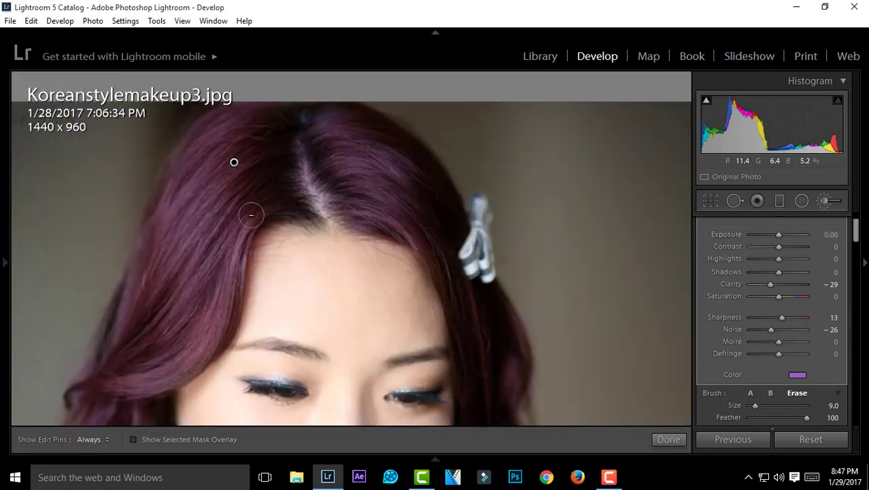
pyautogui.moveTo(247, 242); pyautogui.dragTo(334, 294)
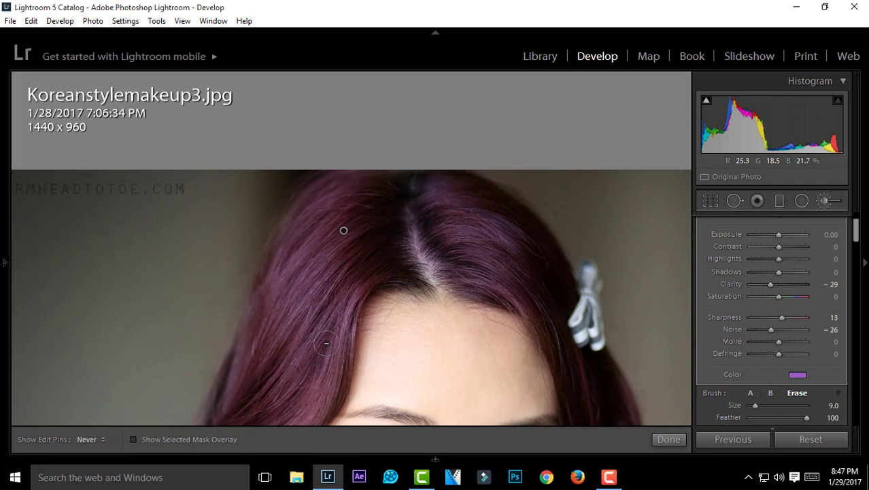
pyautogui.moveTo(317, 354); pyautogui.dragTo(308, 262)
pyautogui.hotkey('ctrl', 'z')
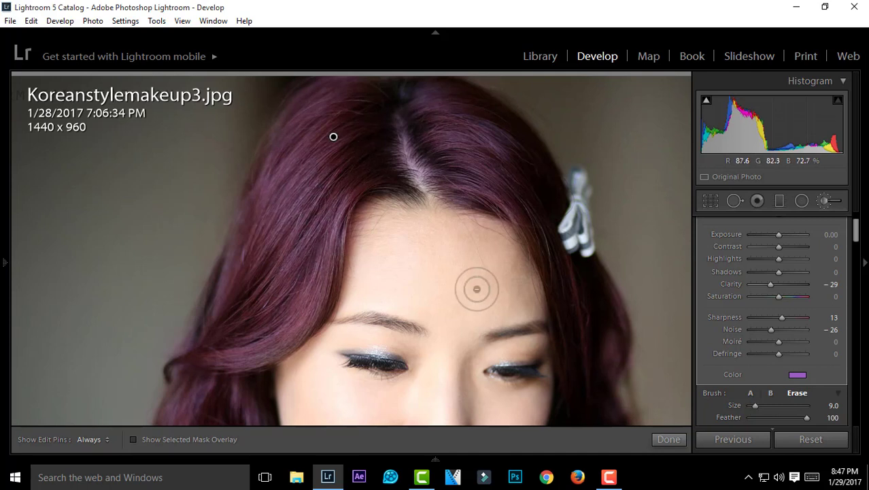
pyautogui.moveTo(388, 271); pyautogui.dragTo(347, 250)
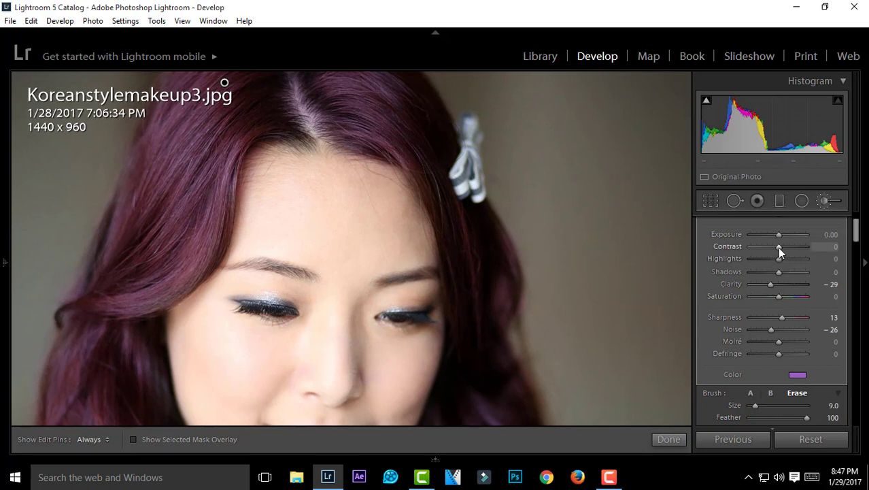
pyautogui.moveTo(777, 247); pyautogui.dragTo(771, 260)
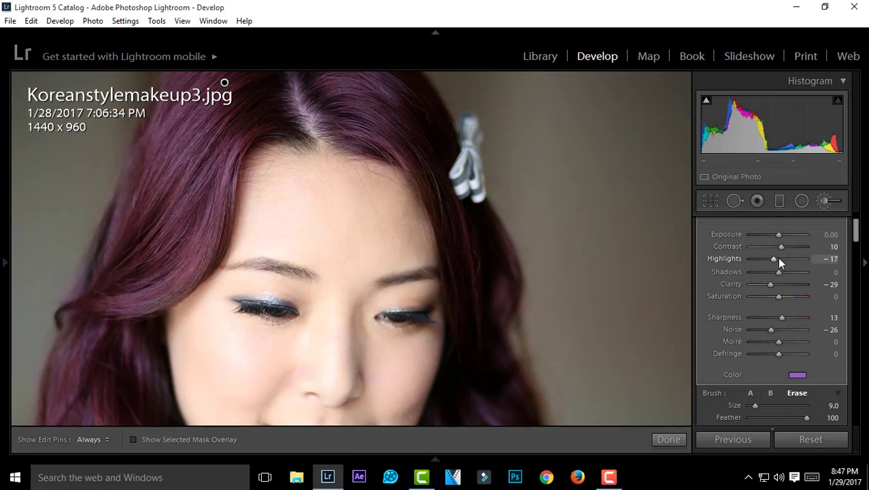
pyautogui.moveTo(4, 204)
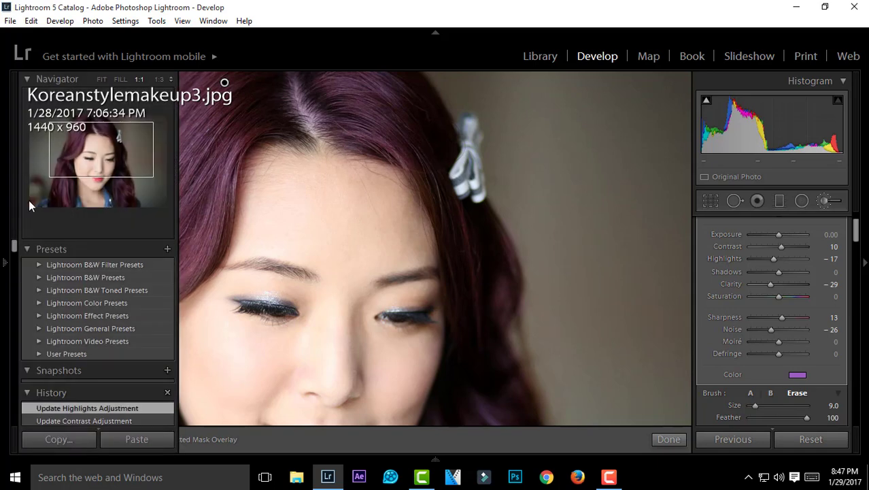
pyautogui.click(102, 80)
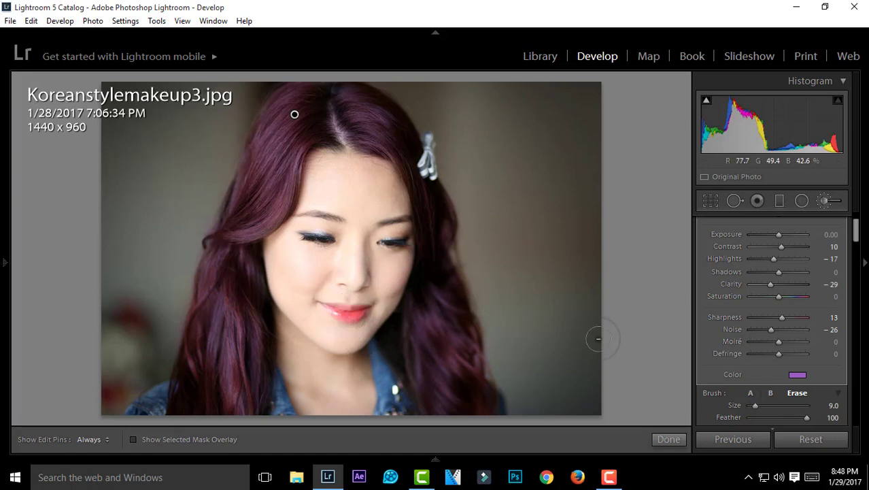
# - Set brush A to size 4.0 and start a new adjustment mask for the lips in 1:1 view
pyautogui.click(749, 392)
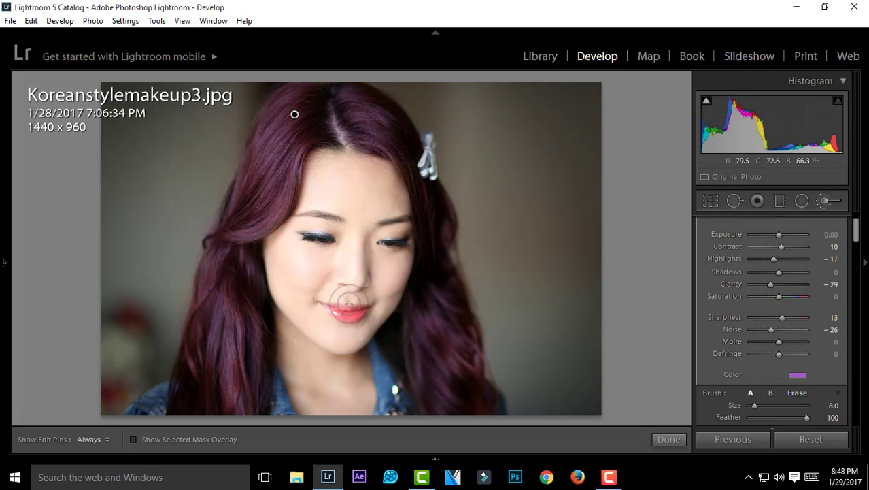
pyautogui.moveTo(2, 244)
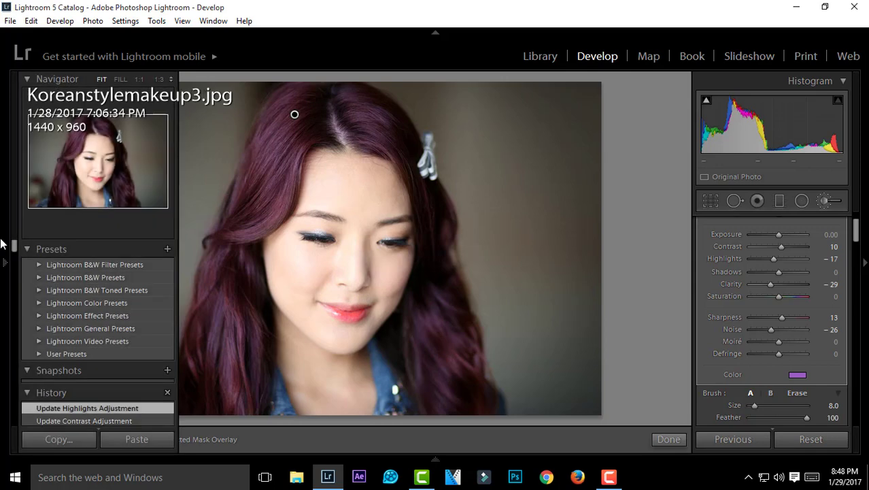
pyautogui.click(121, 79)
pyautogui.moveTo(318, 325); pyautogui.dragTo(293, 126)
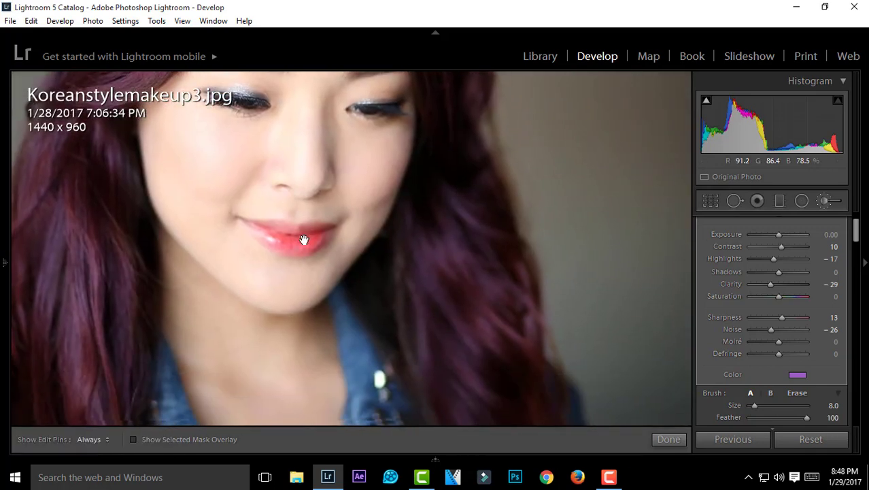
pyautogui.moveTo(303, 238); pyautogui.dragTo(291, 236)
pyautogui.scroll(-4, 290, 235)
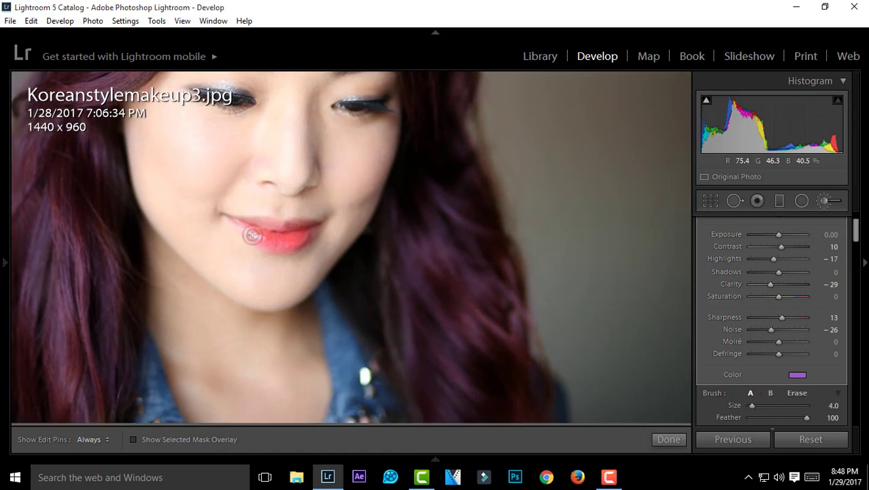
pyautogui.scroll(3, 849, 245)
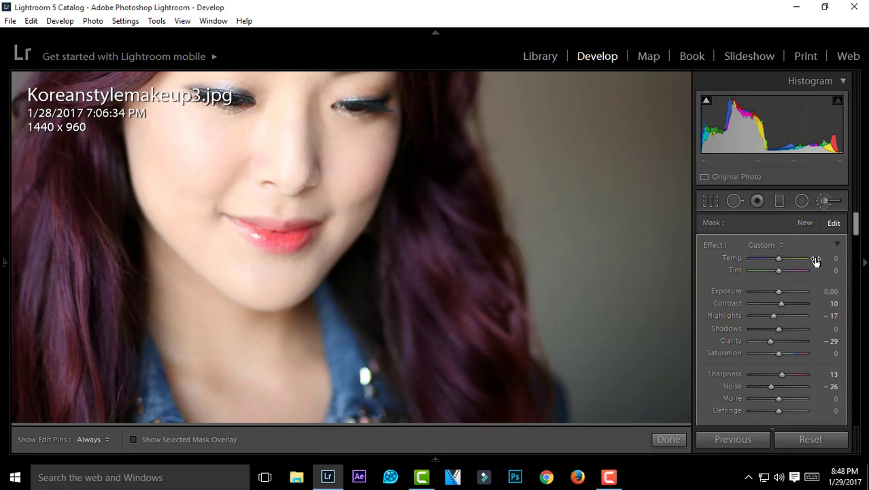
pyautogui.click(805, 222)
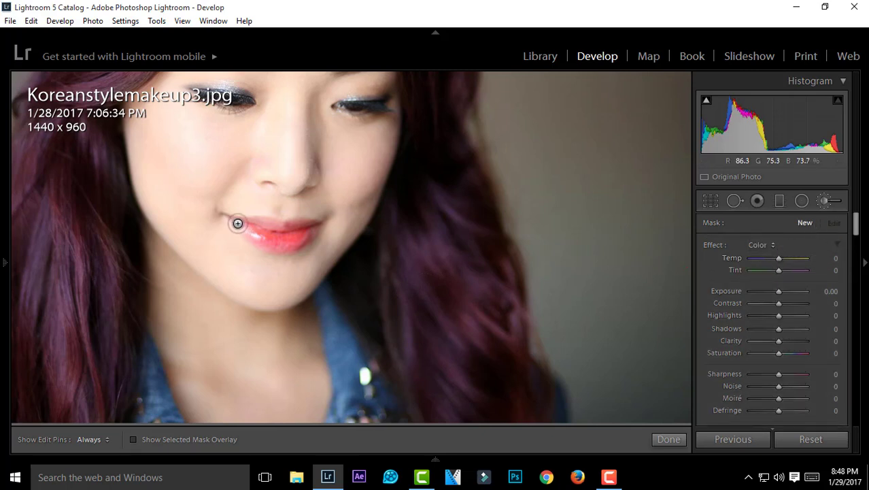
# - Paint the purple color adjustment over the upper and lower lips with the size 4.0 brush at feather 100 and flow 100
pyautogui.press('h')
pyautogui.moveTo(237, 223); pyautogui.dragTo(292, 241)
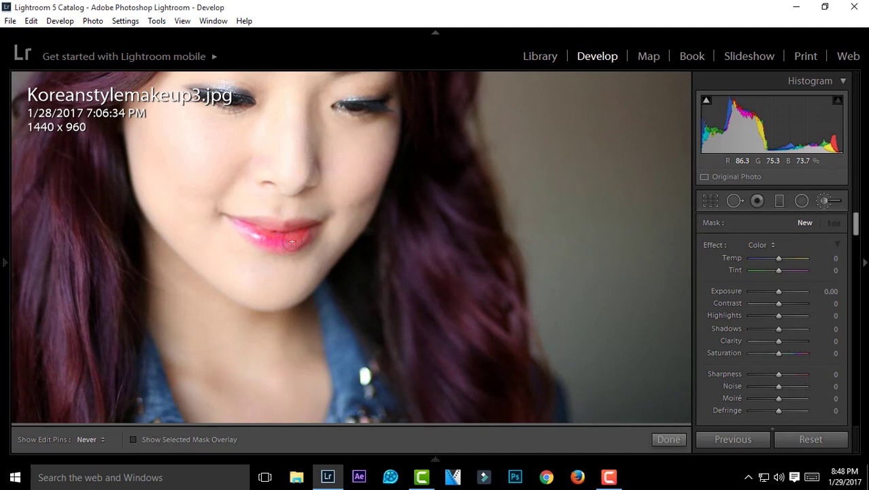
pyautogui.press('h')
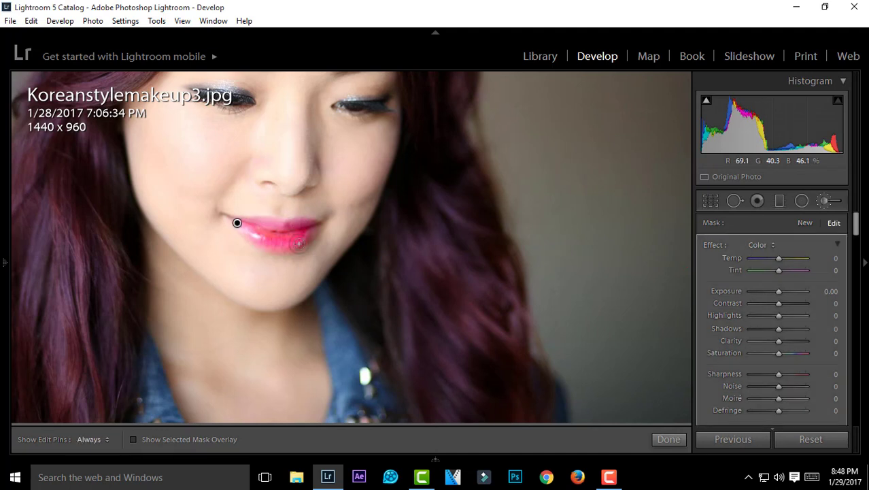
pyautogui.hotkey('ctrl', 'z')
pyautogui.press('h')
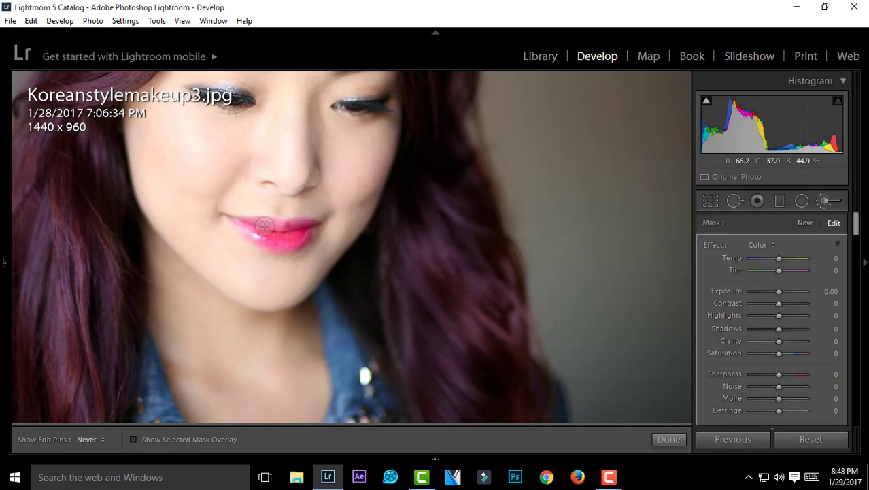
pyautogui.press('h')
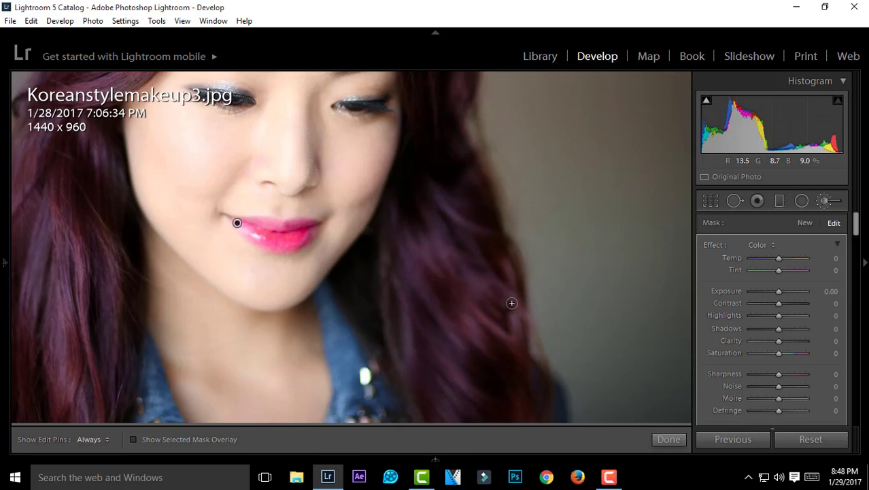
# - Set the lip adjustment's Clarity to -40, Sharpness to 26 and Noise to -22
pyautogui.scroll(-3, 860, 224)
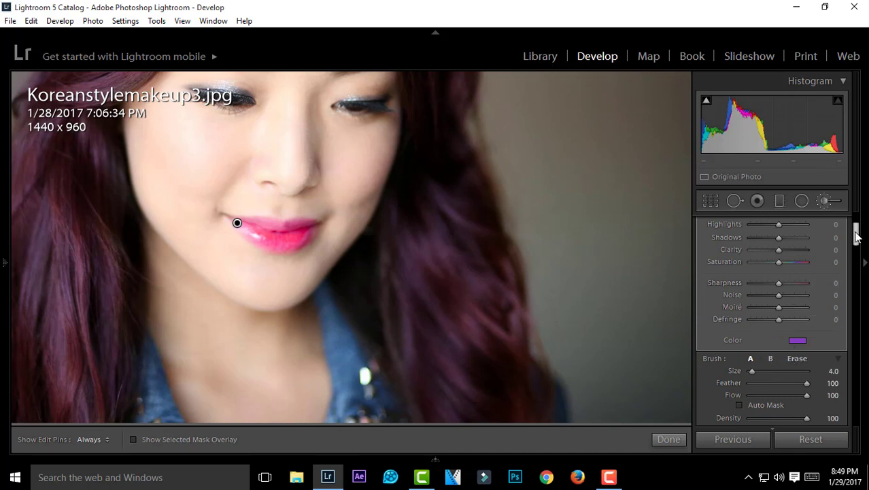
pyautogui.scroll(2, 857, 231)
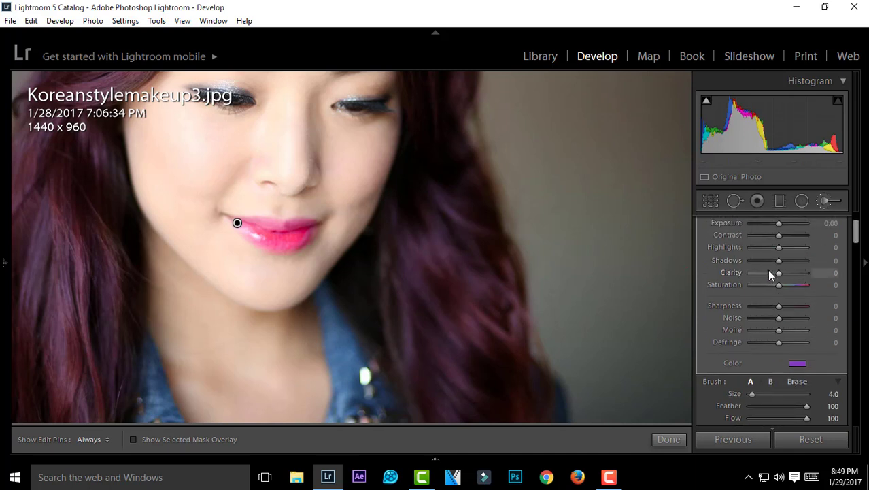
pyautogui.moveTo(778, 272); pyautogui.dragTo(767, 274)
pyautogui.moveTo(780, 307); pyautogui.dragTo(770, 318)
# - Set the lip adjustment's Contrast to 20 and Highlights to -17, and finish the brush edit
pyautogui.scroll(3, 856, 236)
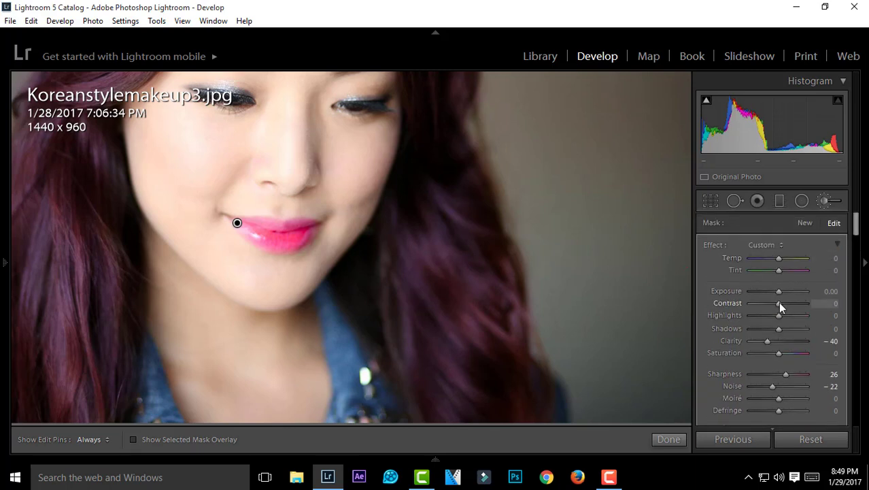
pyautogui.moveTo(780, 303)
pyautogui.mouseDown()
pyautogui.moveTo(789, 303)
pyautogui.moveTo(772, 303)
pyautogui.moveTo(784, 303)
pyautogui.moveTo(774, 316)
pyautogui.mouseUp()
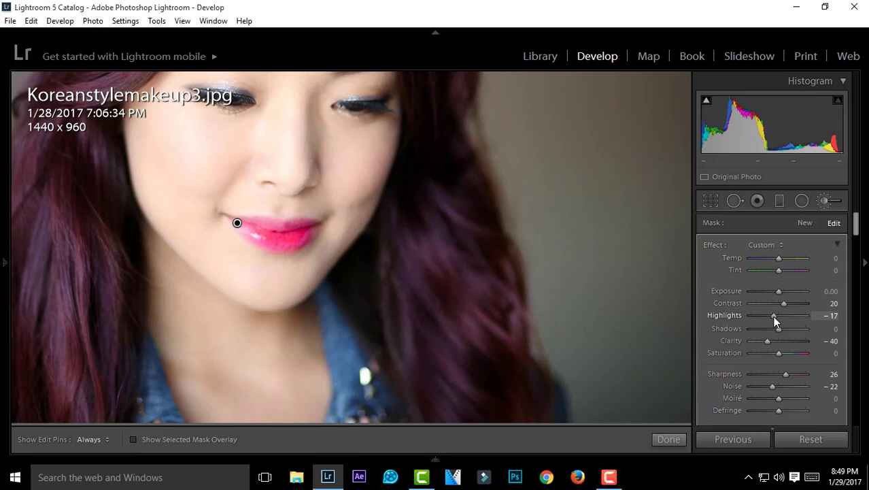
pyautogui.click(681, 438)
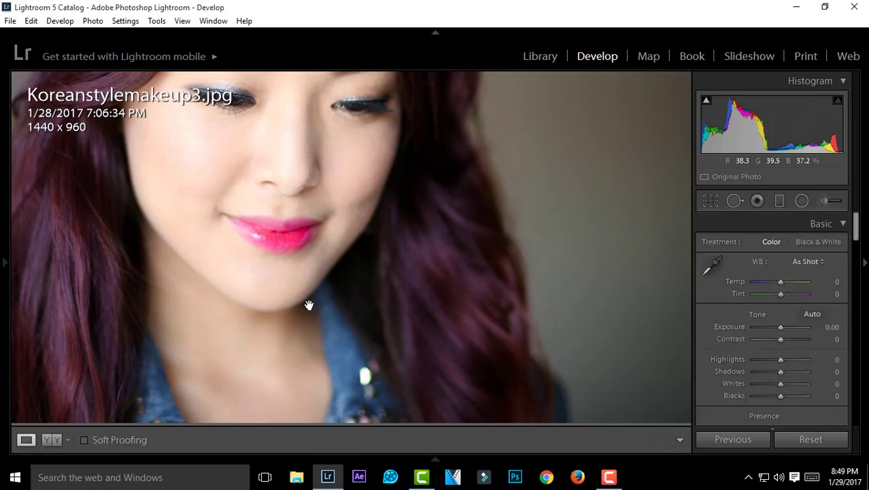
# - Compare the whole portrait side by side before and after the hair and lip recoloring, with the adjustment controls hidden
pyautogui.moveTo(4, 175)
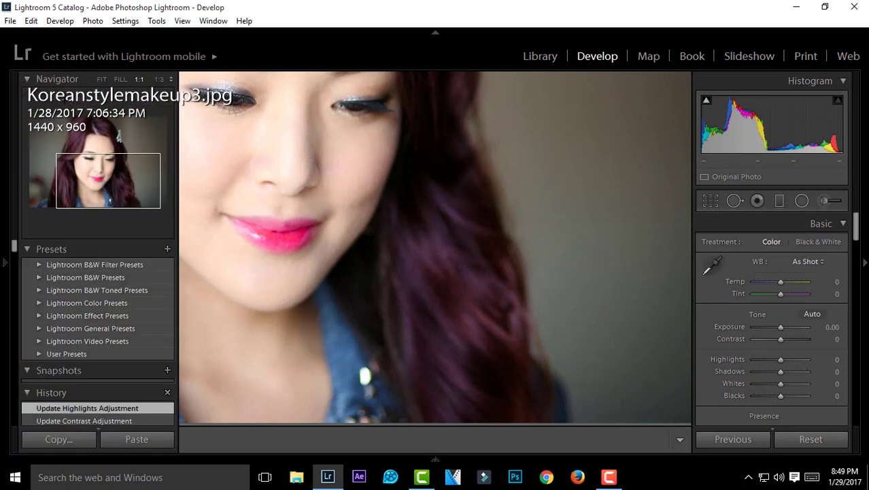
pyautogui.click(102, 79)
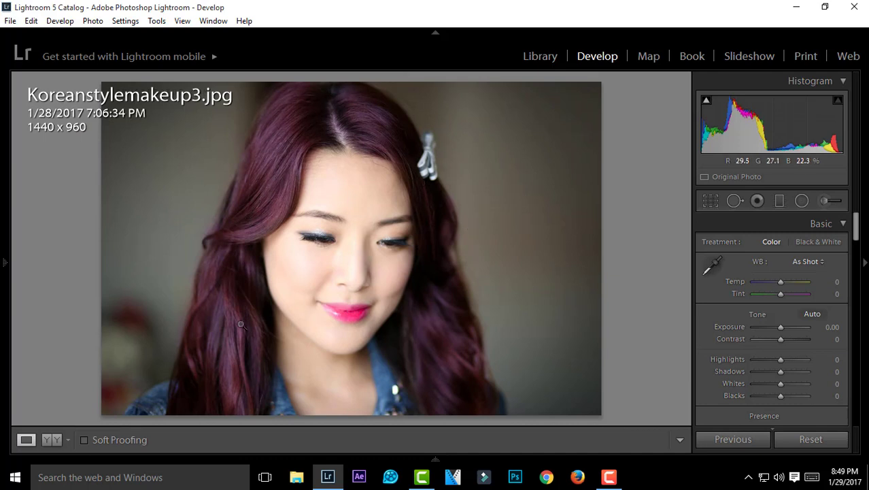
pyautogui.click(53, 440)
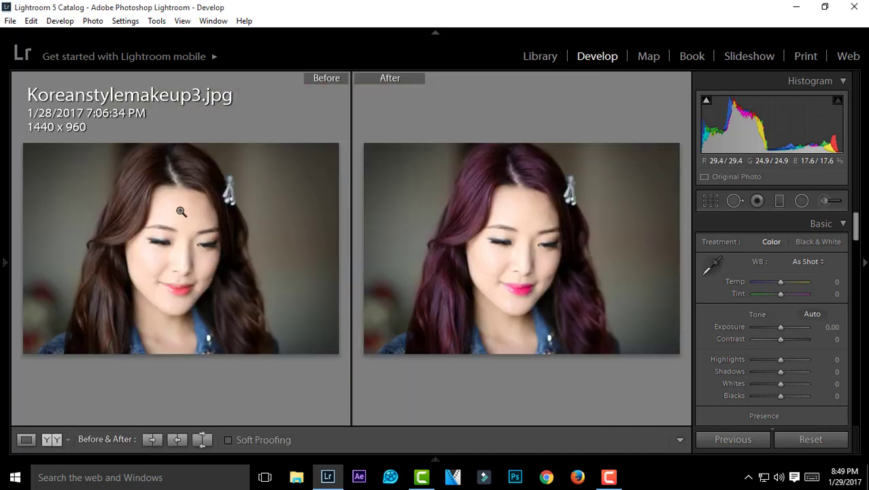
pyautogui.click(862, 263)
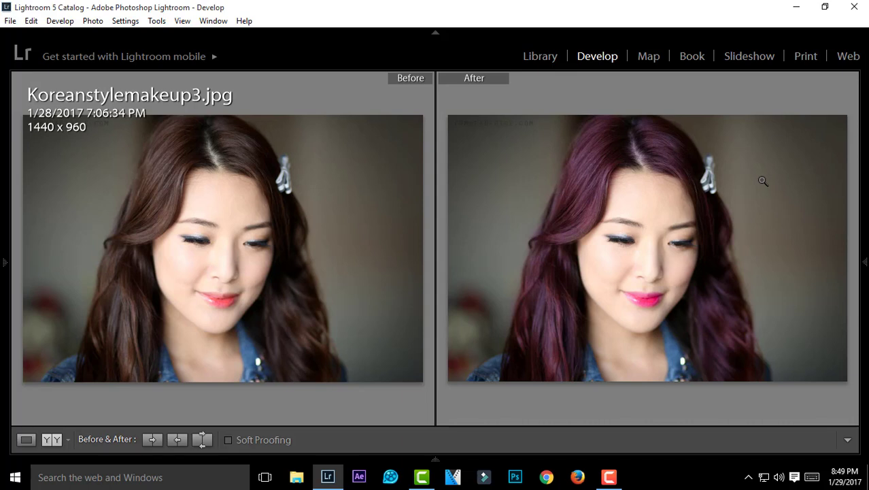
pyautogui.click(797, 9)
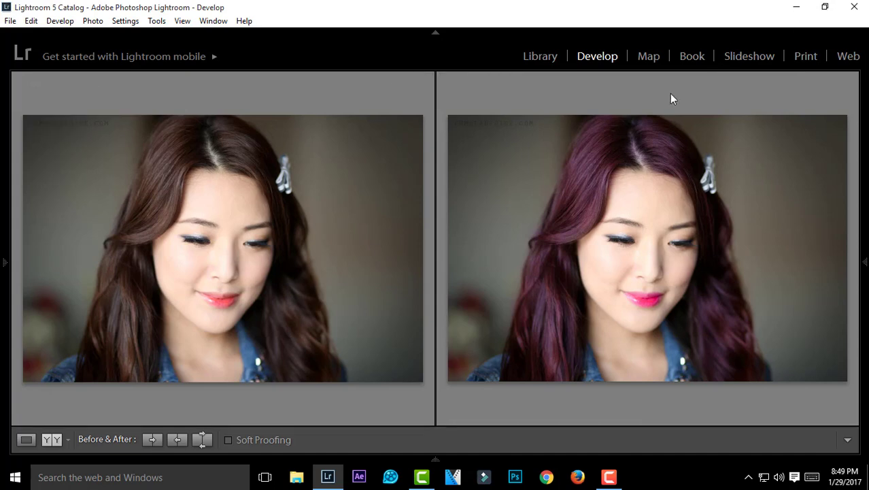